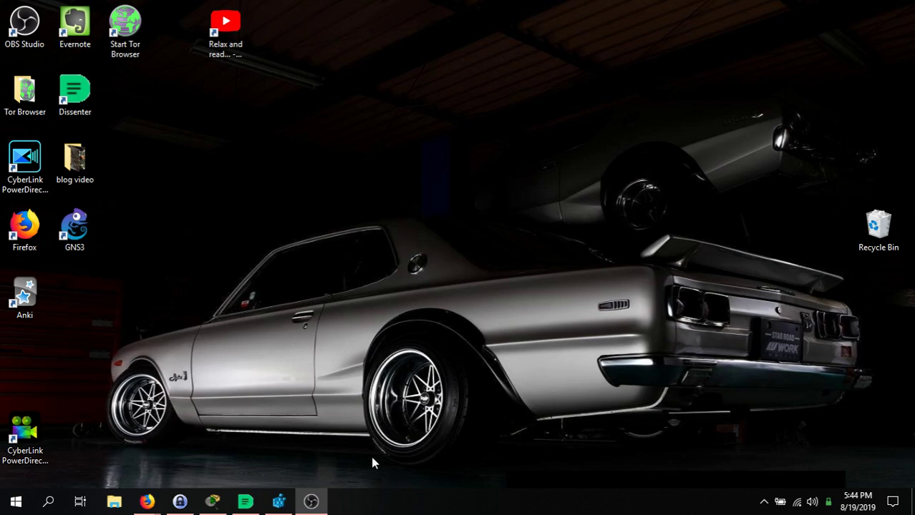
Switch to the browser to view the DisplayLink article on enabling night light, and minimize it
click(246, 502)
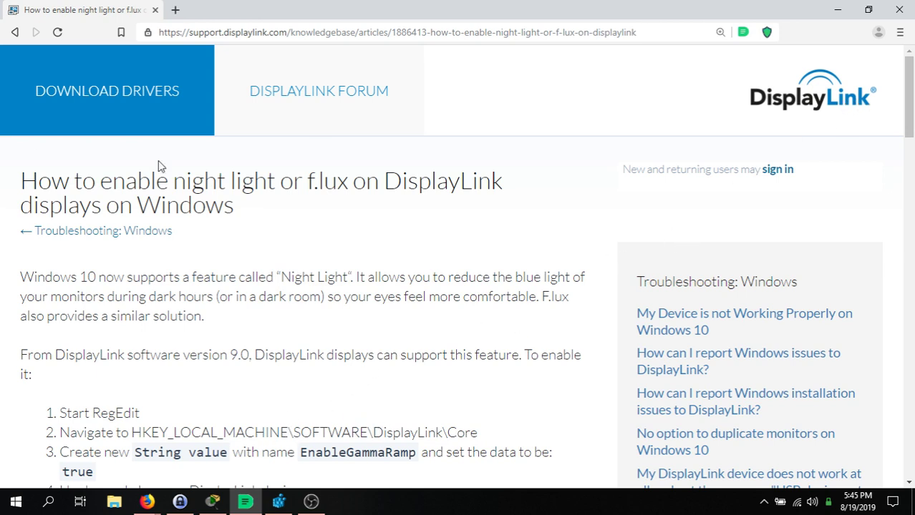
click(246, 501)
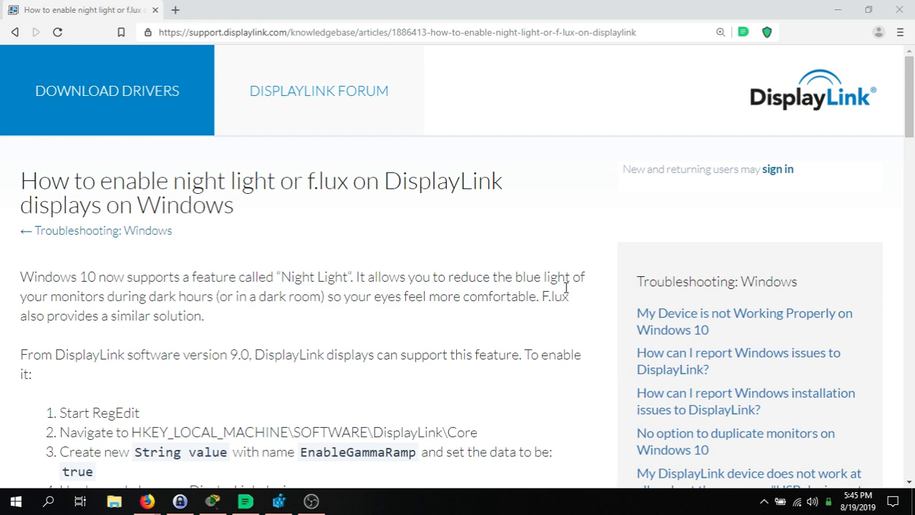
click(838, 10)
Open the Windows display settings from the desktop and turn on Night light
right_click(468, 225)
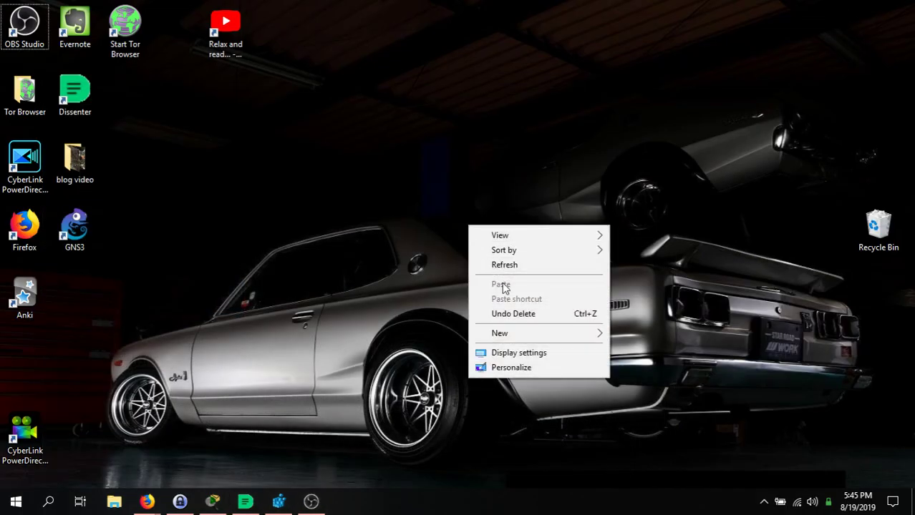
click(518, 351)
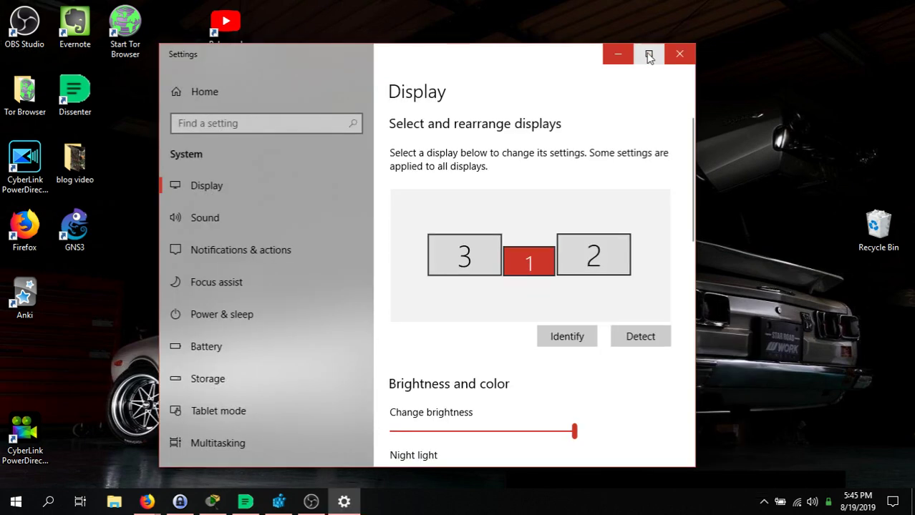
click(649, 53)
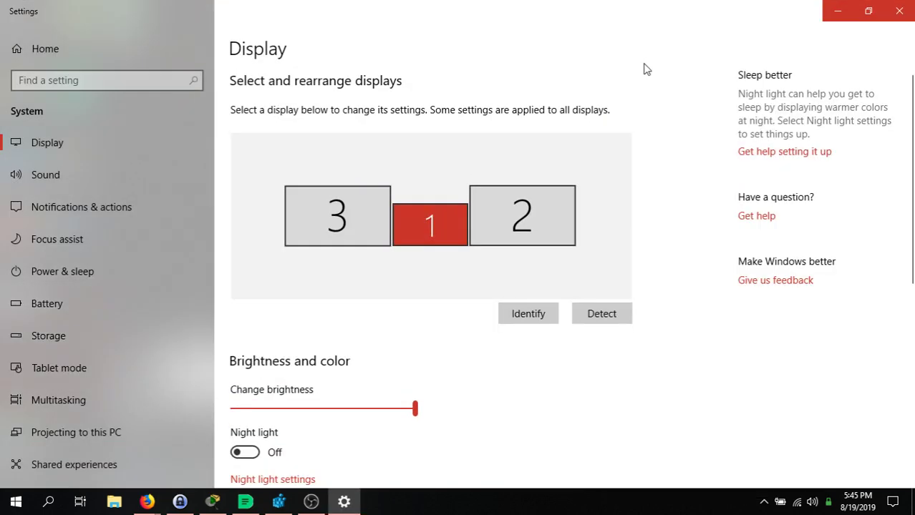
scroll(423, 256, down, 3)
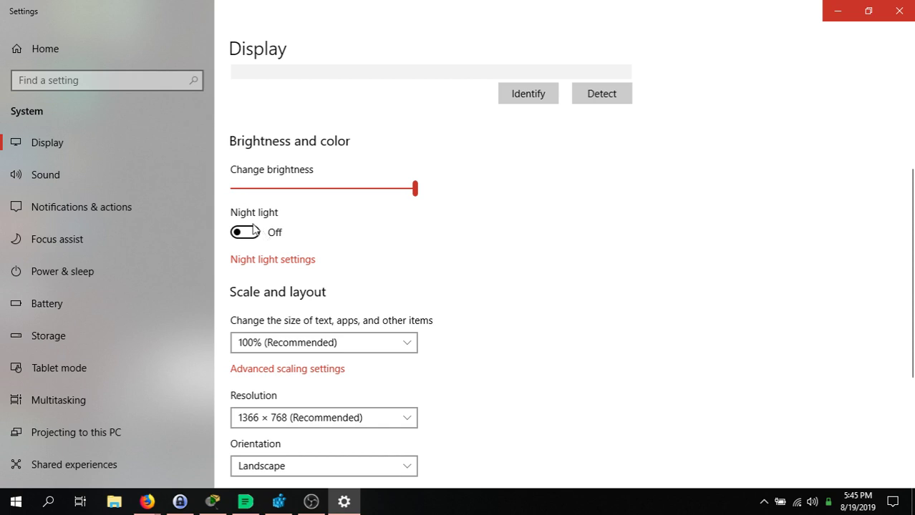
click(252, 233)
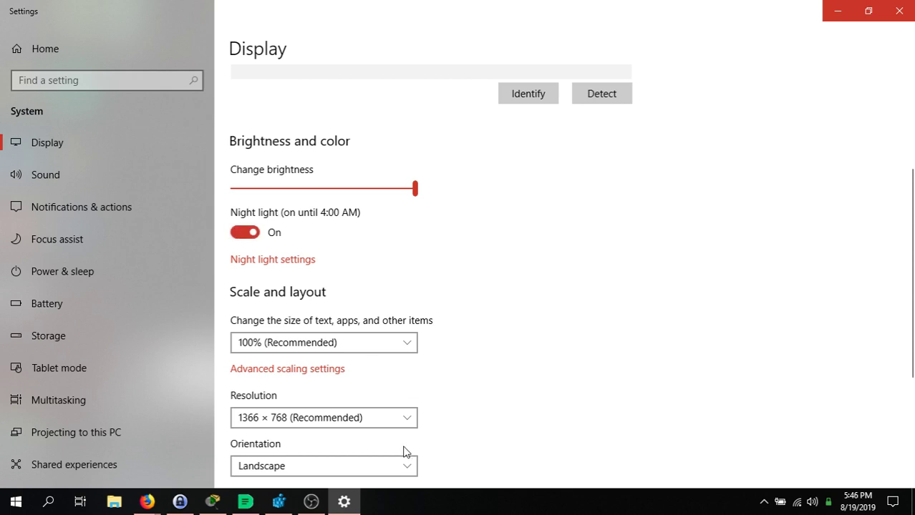
Switch to the browser and read the DisplayLink article's numbered instructions for enabling night light
mouse_move(247, 506)
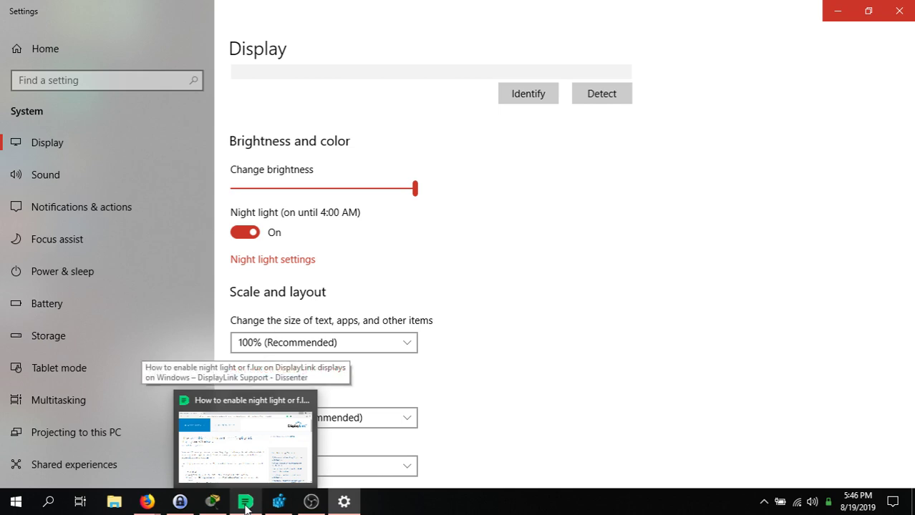
click(246, 505)
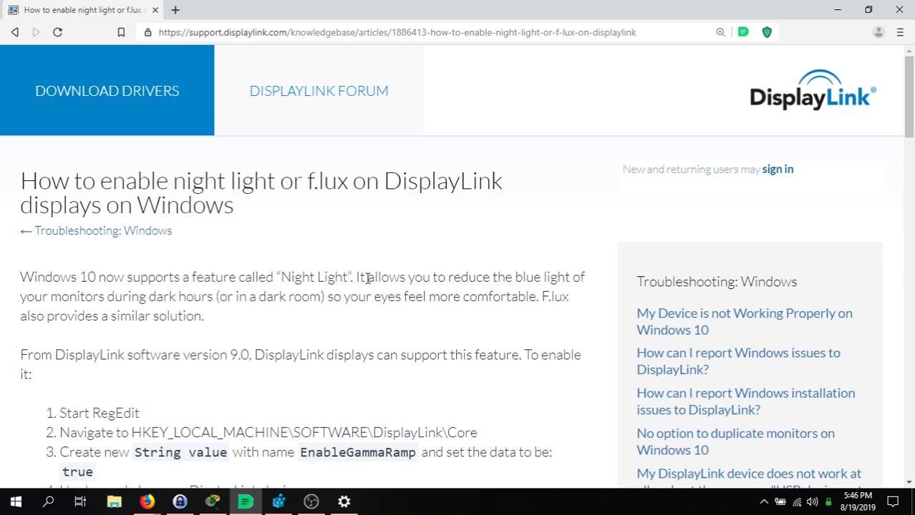
scroll(416, 266, down, 1)
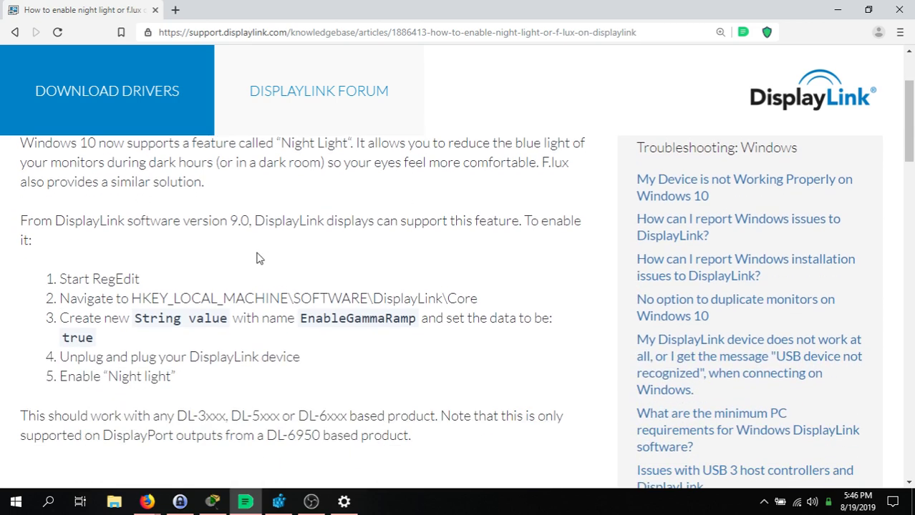
scroll(260, 256, down, 1)
scroll(330, 289, down, 1)
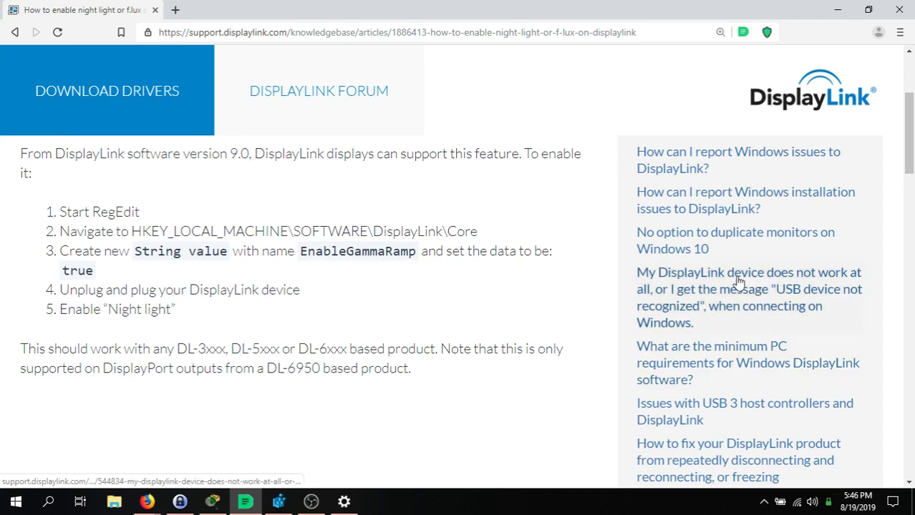
Find and open the Registry Editor by searching for regedit
key(super)
text(re)
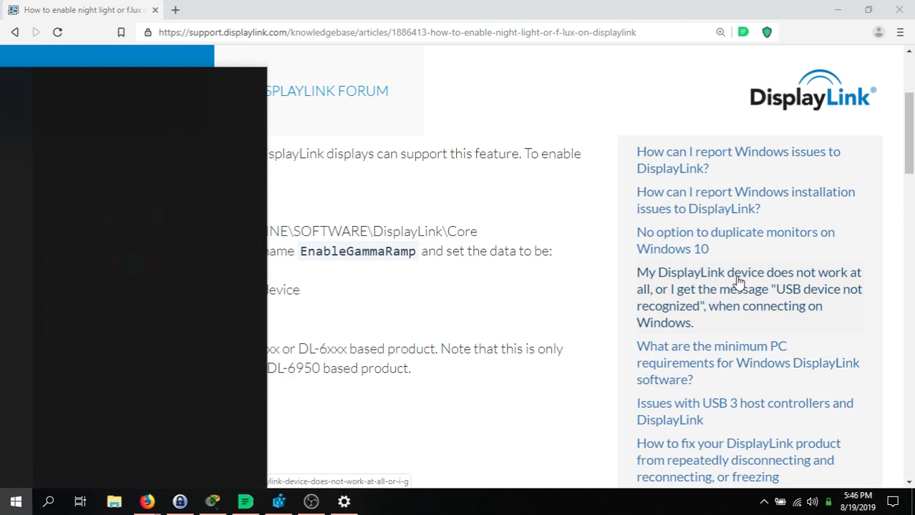
text(gedit)
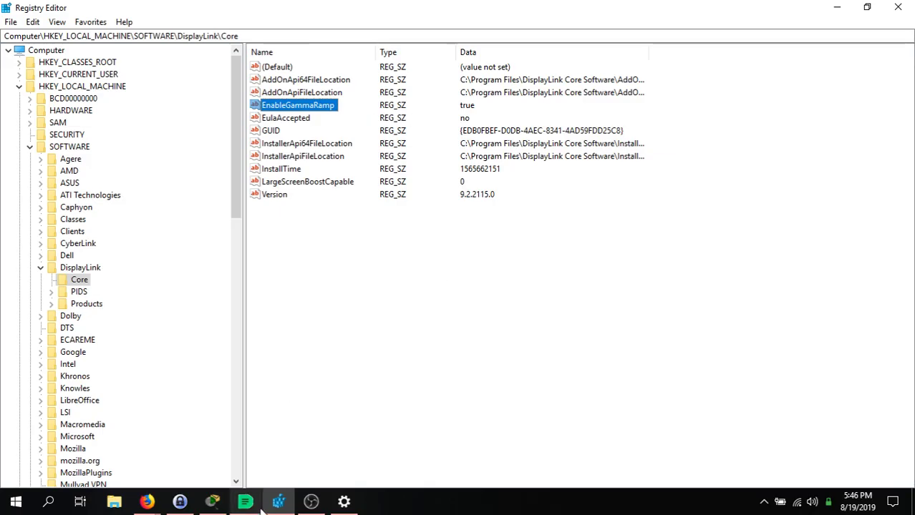
Check the key path in the article and open HKEY_LOCAL_MACHINE\SOFTWARE\DisplayLink\Core in the Registry Editor
click(247, 502)
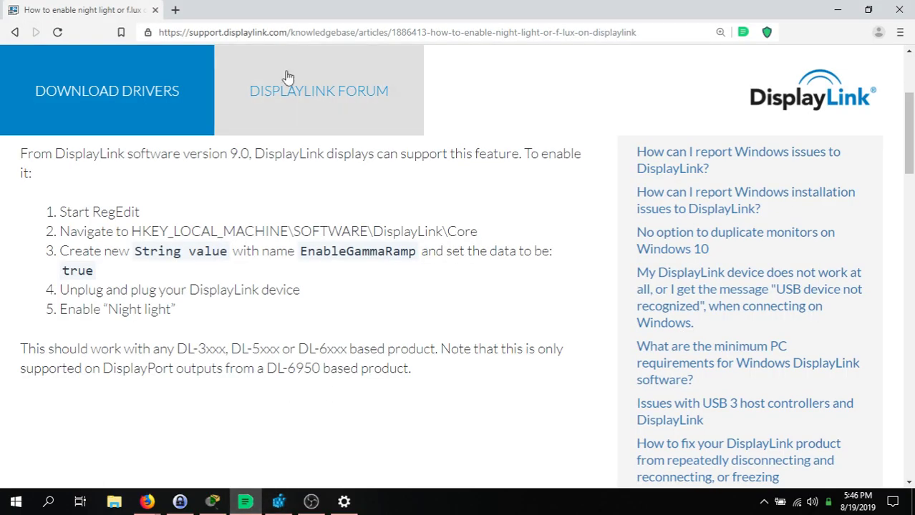
double_click(249, 16)
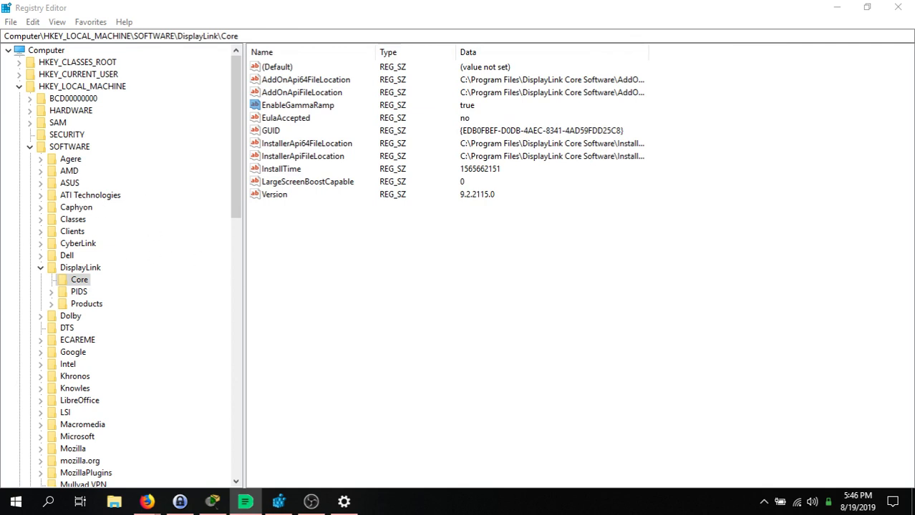
click(57, 89)
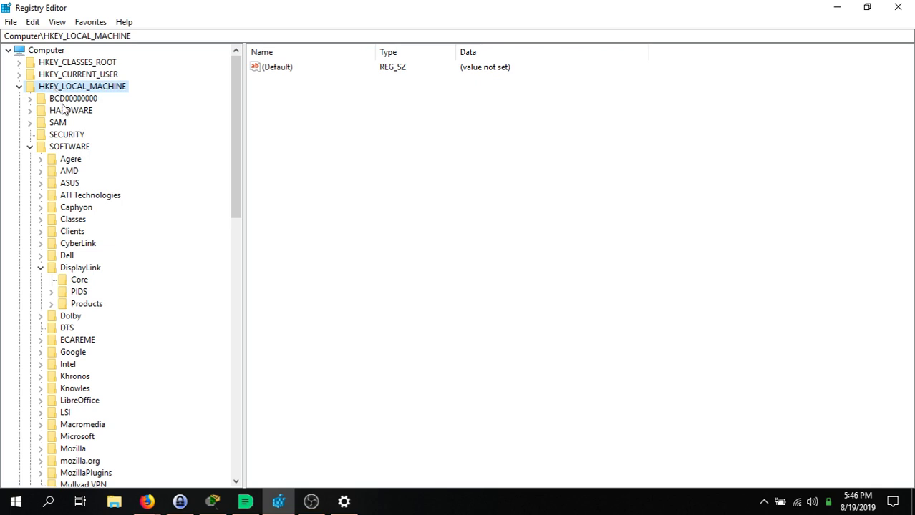
click(60, 148)
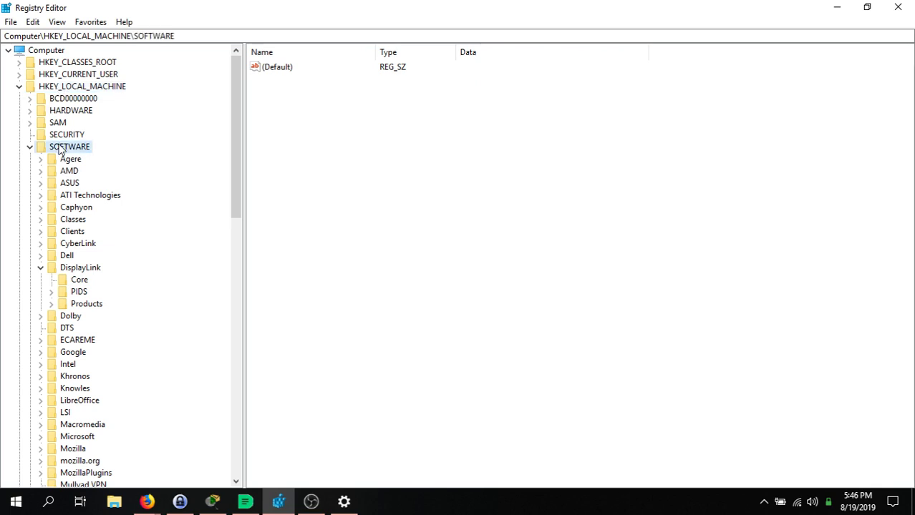
click(81, 269)
click(79, 282)
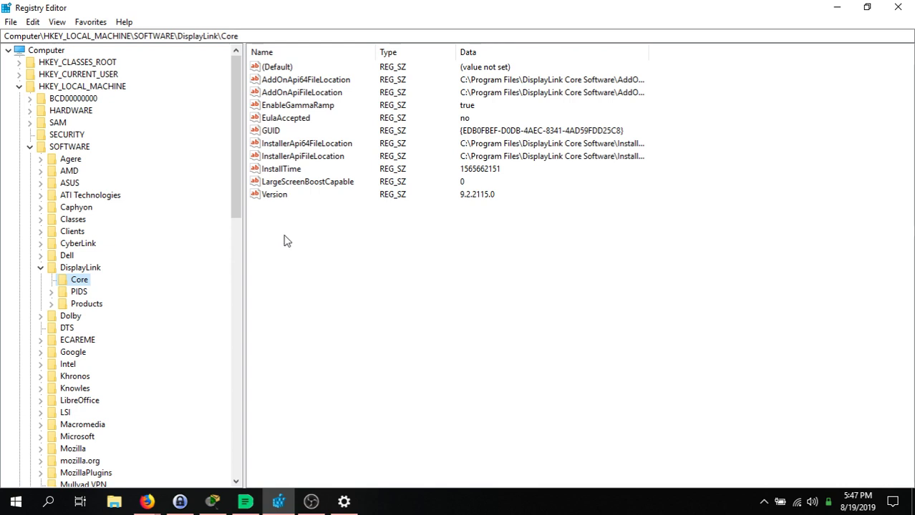
Inspect the EnableGammaRamp value in the Core key without modifying it
click(328, 106)
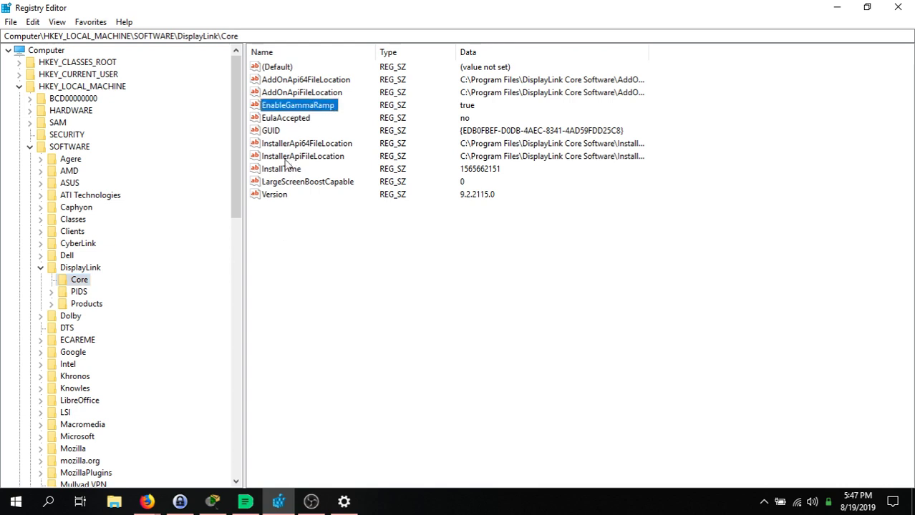
right_click(320, 109)
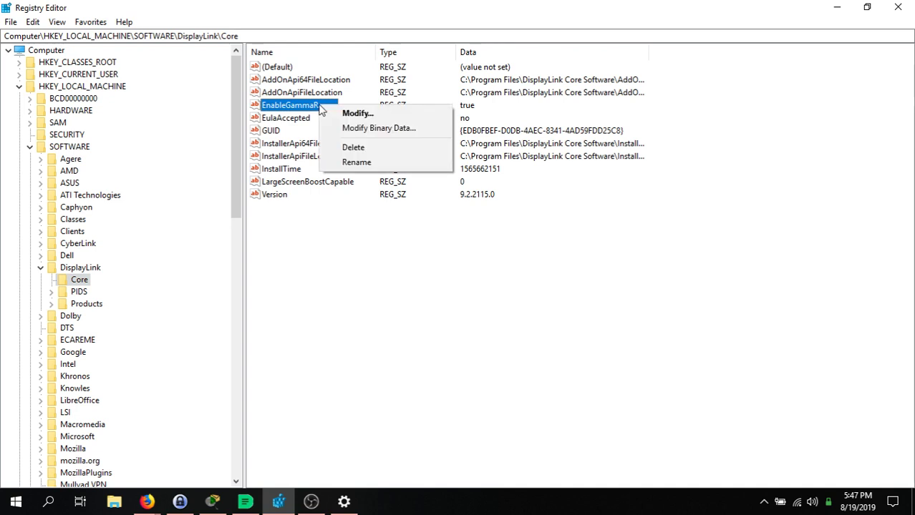
click(298, 229)
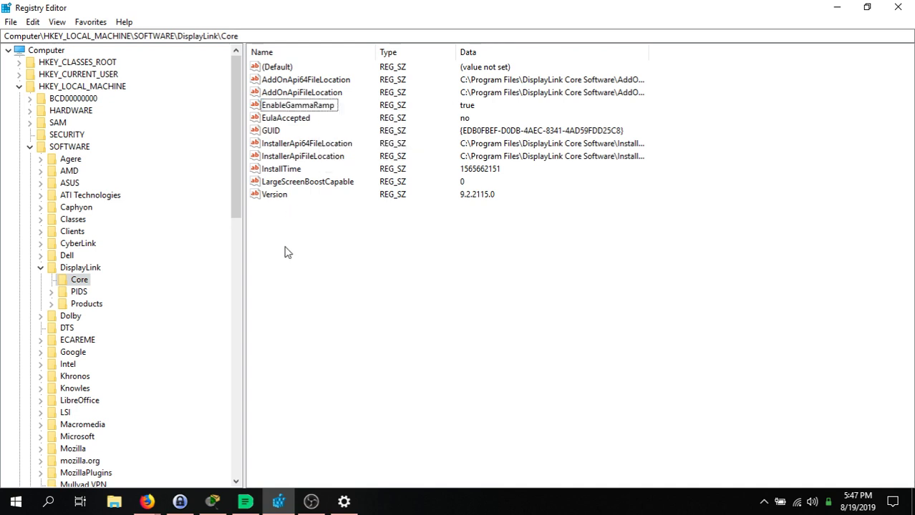
Add a new string value to the DisplayLink Core key, keeping its default name
right_click(286, 252)
mouse_move(332, 262)
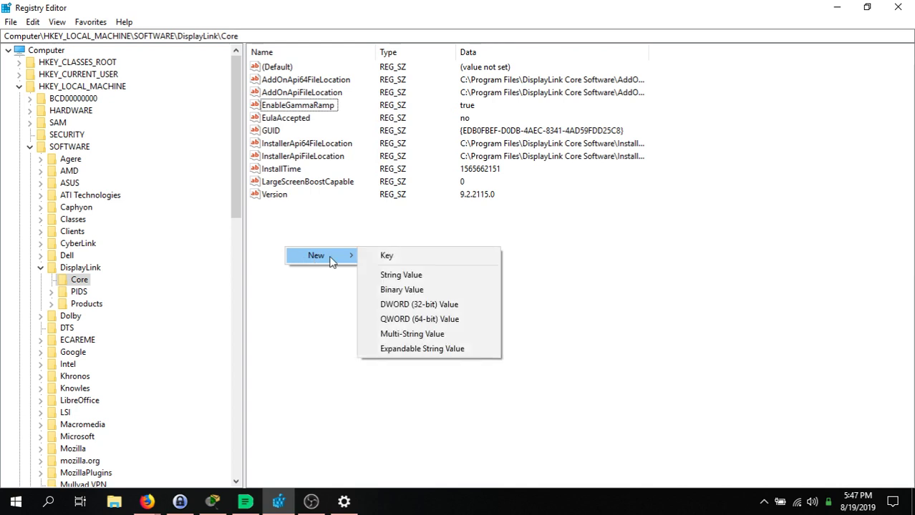
click(395, 276)
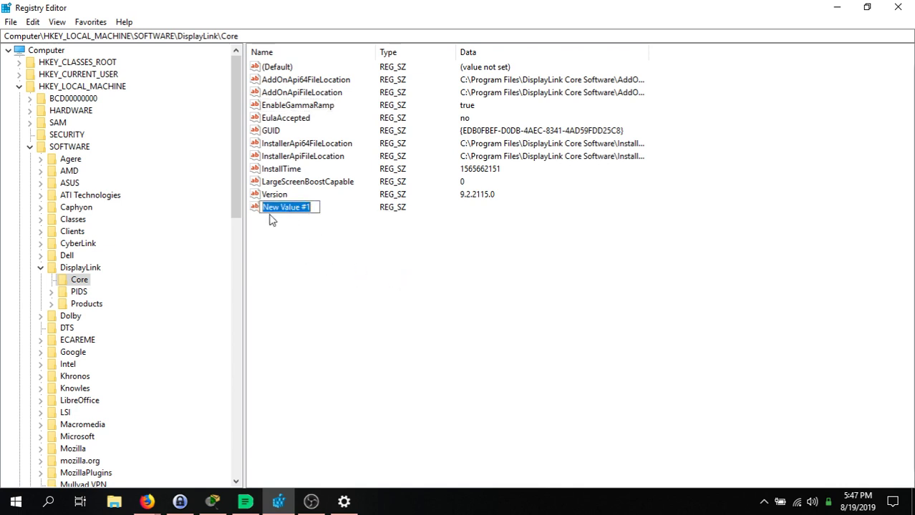
key(Return)
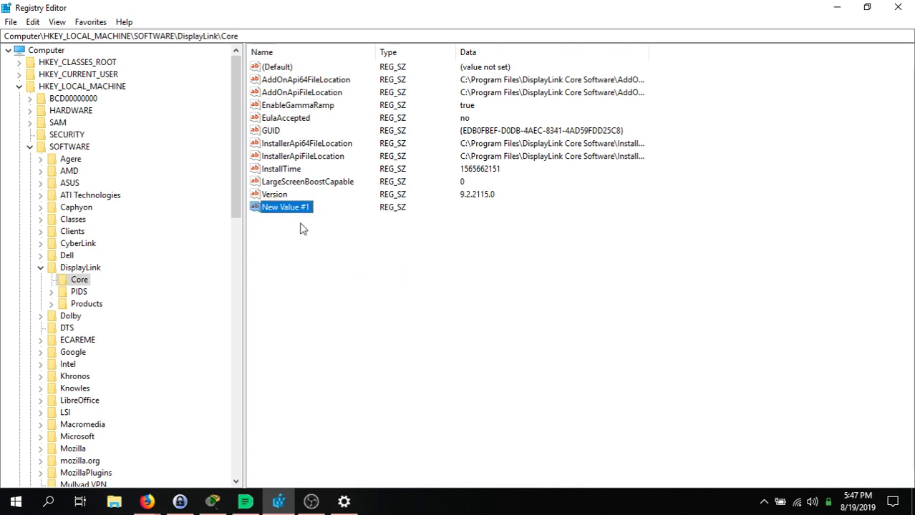
Set the data of the newly added string value to true
click(310, 107)
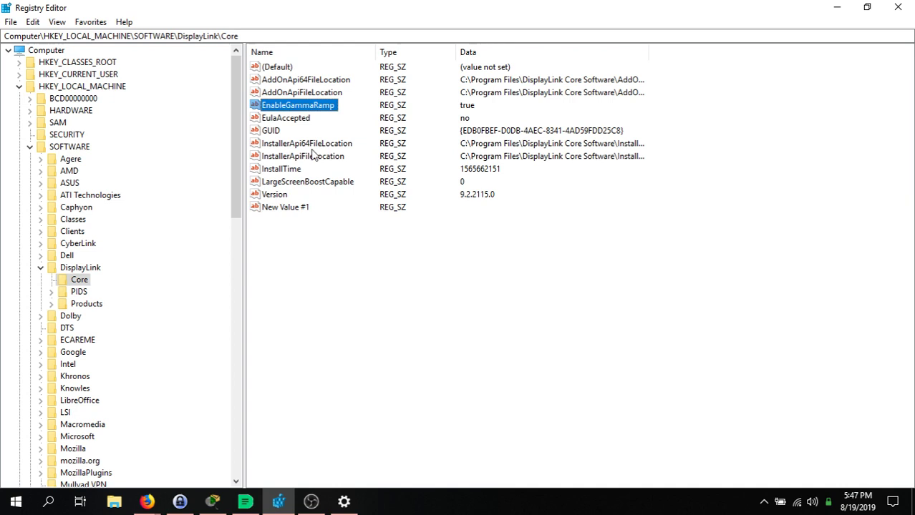
click(294, 209)
right_click(301, 207)
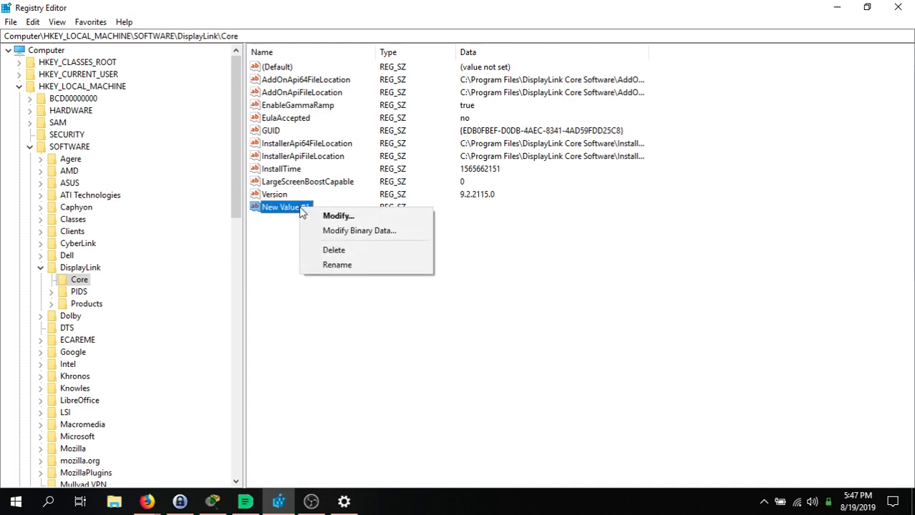
click(335, 216)
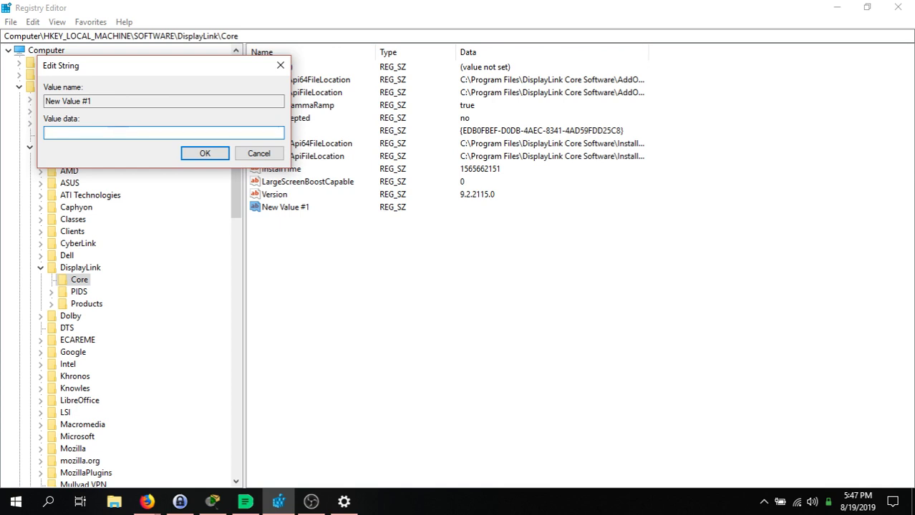
text(true)
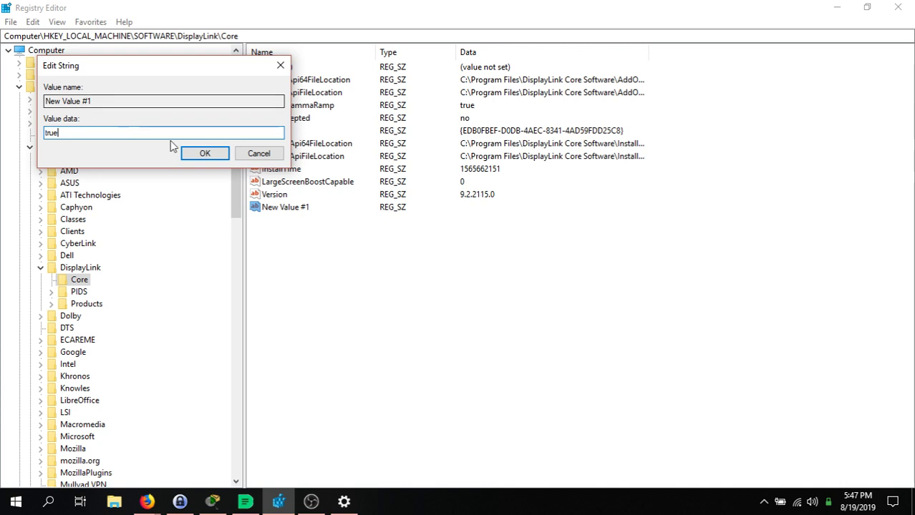
click(200, 155)
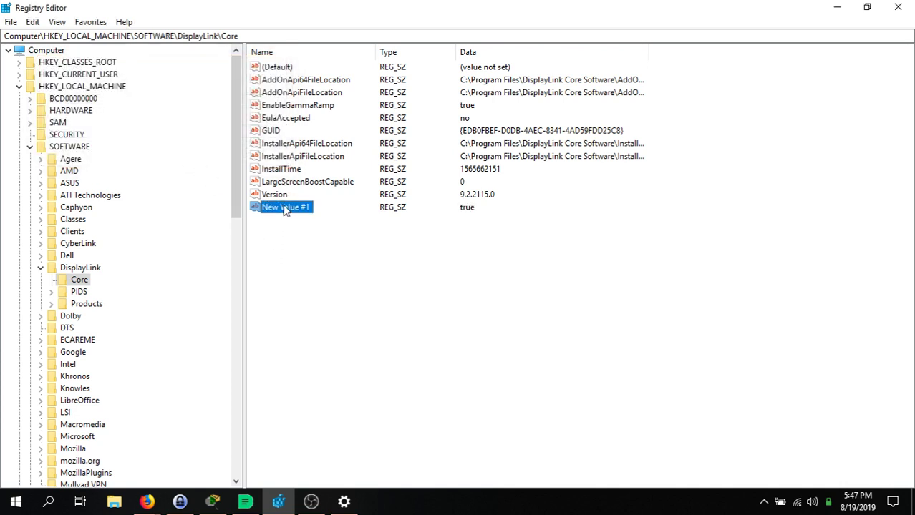
Delete the newly added string value from the Core key and select EnableGammaRamp
right_click(285, 207)
click(323, 249)
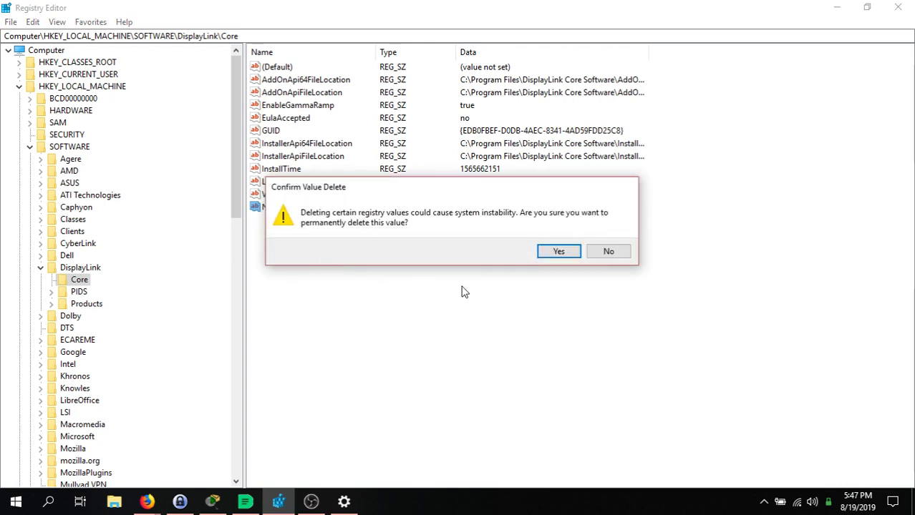
click(559, 252)
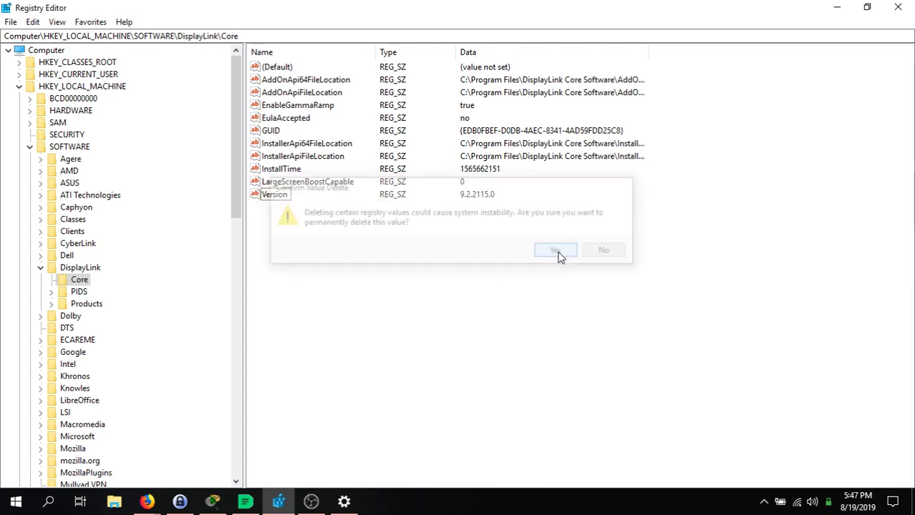
click(313, 108)
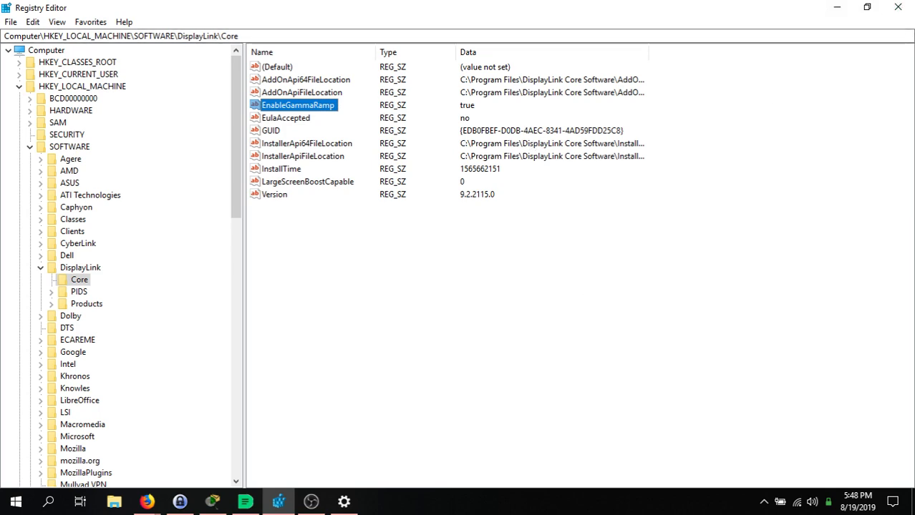
Recheck the numbered instructions in the DisplayLink article and return to the Registry Editor
key(alt+Tab)
drag(645, 236, 605, 1)
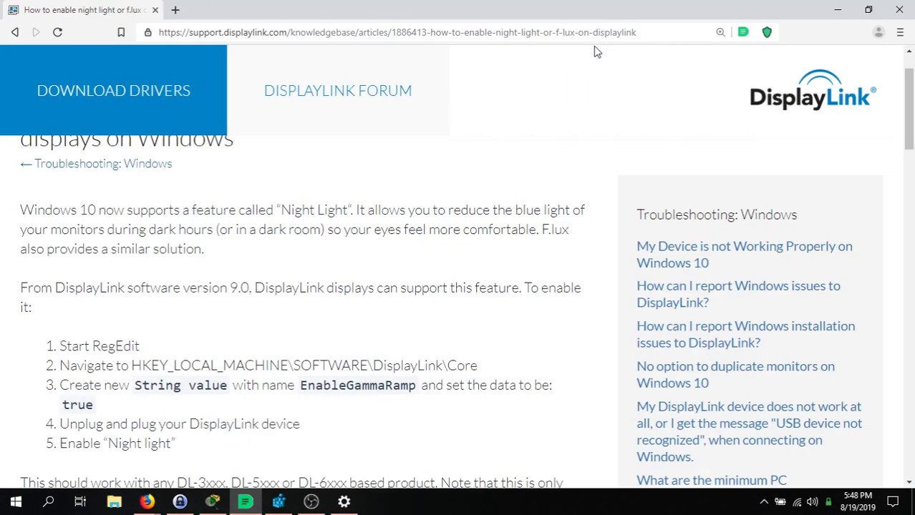
scroll(202, 484, down, 2)
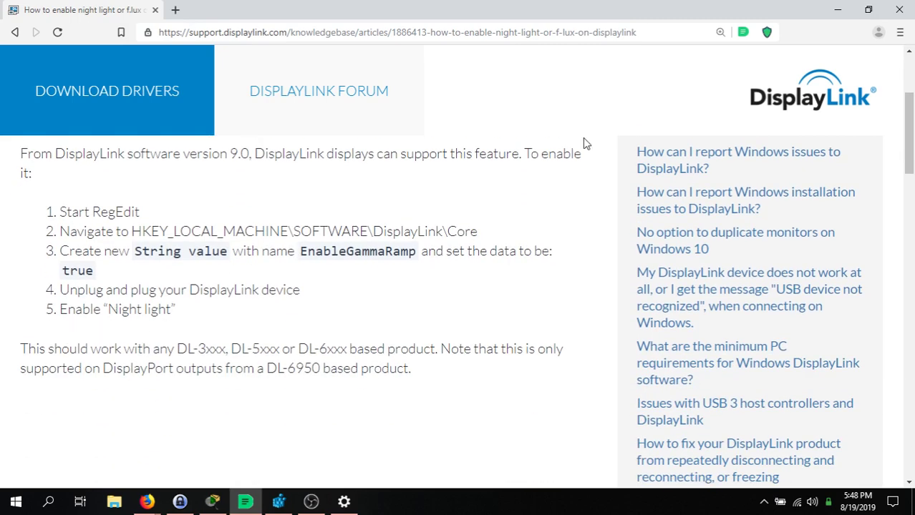
click(838, 9)
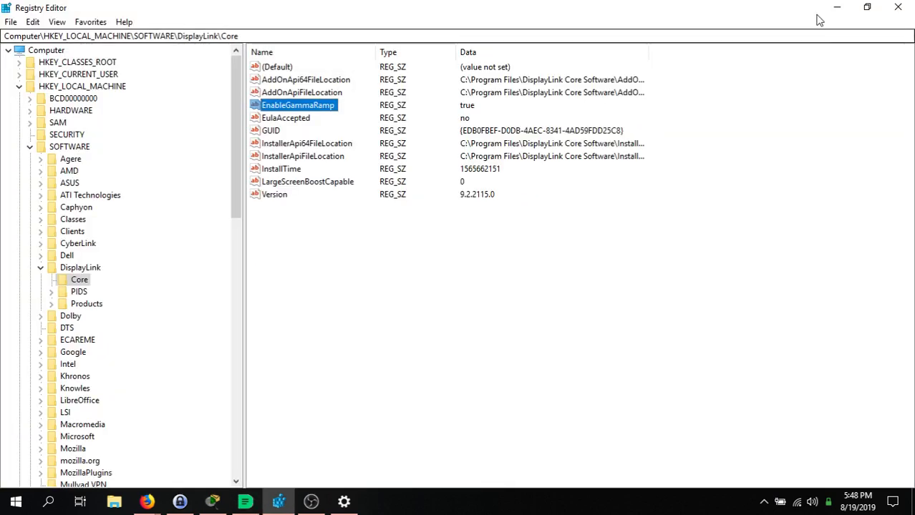
Minimize the Registry Editor and the Settings window, and reopen the Windows display settings from the desktop
click(835, 6)
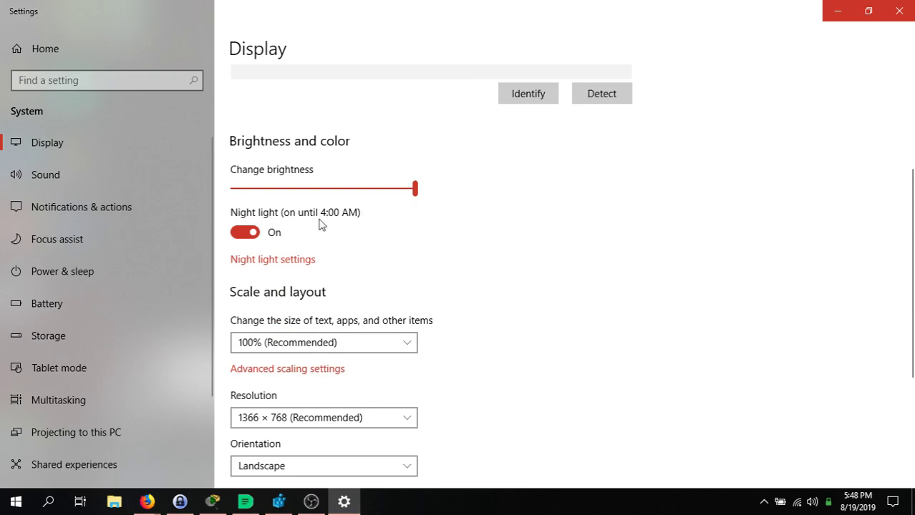
click(835, 11)
right_click(537, 207)
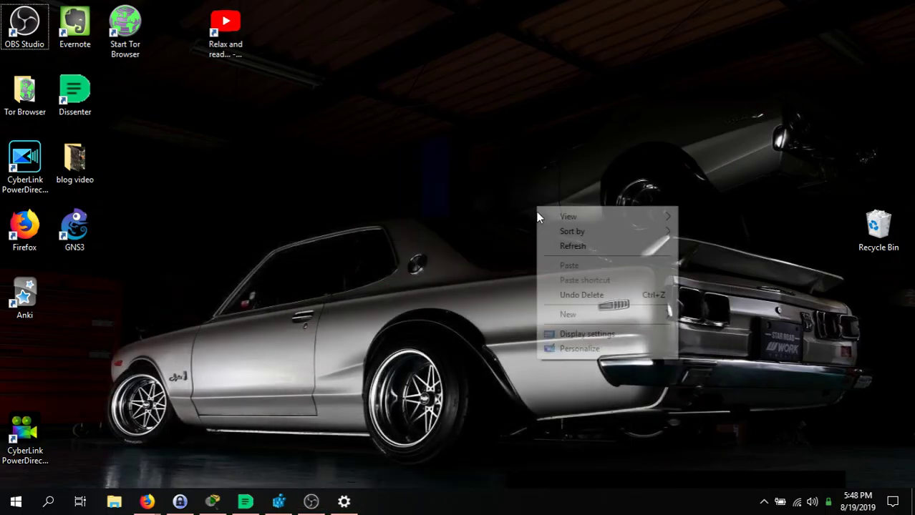
click(574, 332)
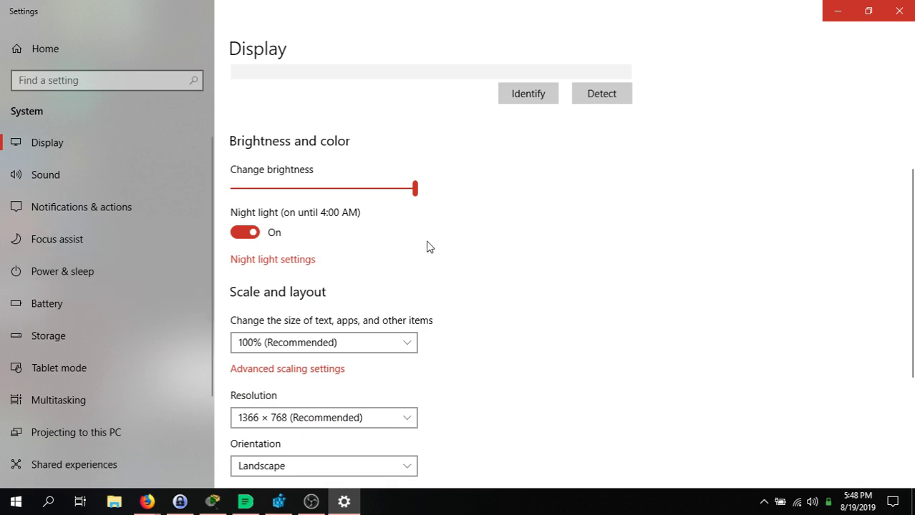
Review the Night light color temperature and schedule options, and return to the Night light switch in the display settings
click(296, 261)
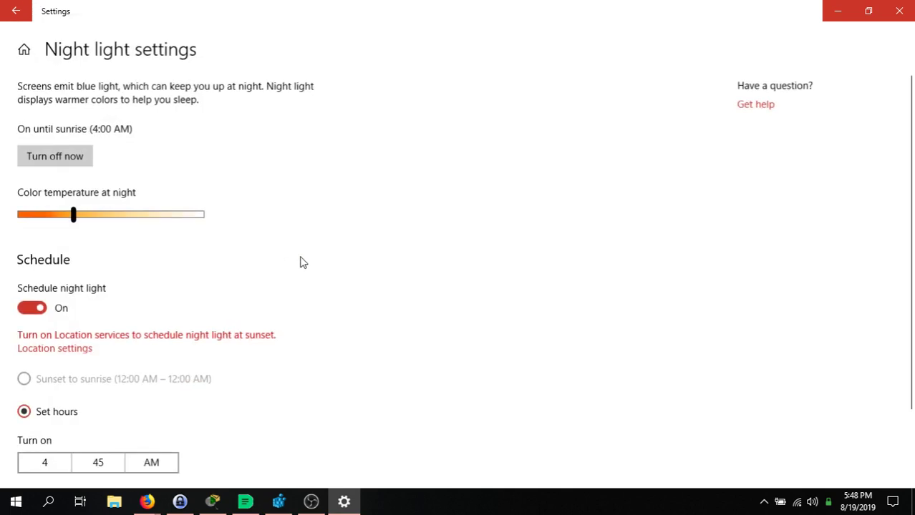
scroll(303, 257, down, 2)
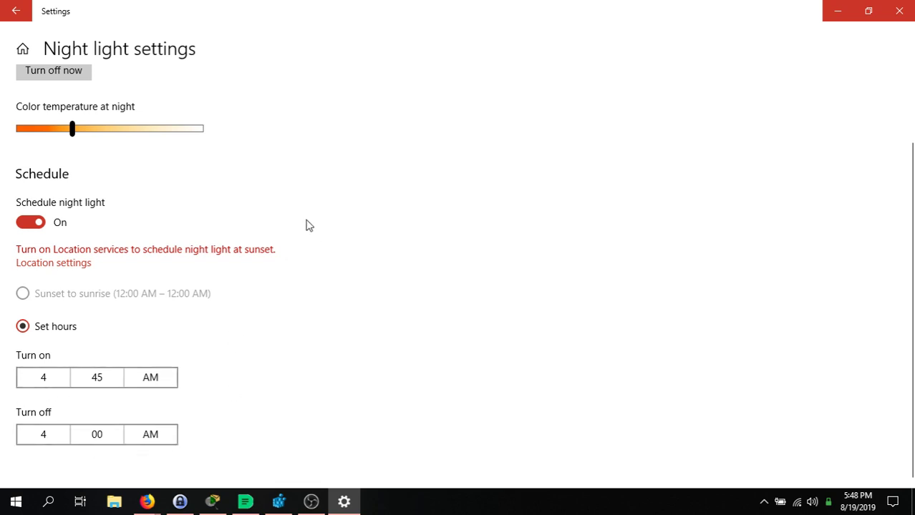
scroll(196, 225, up, 2)
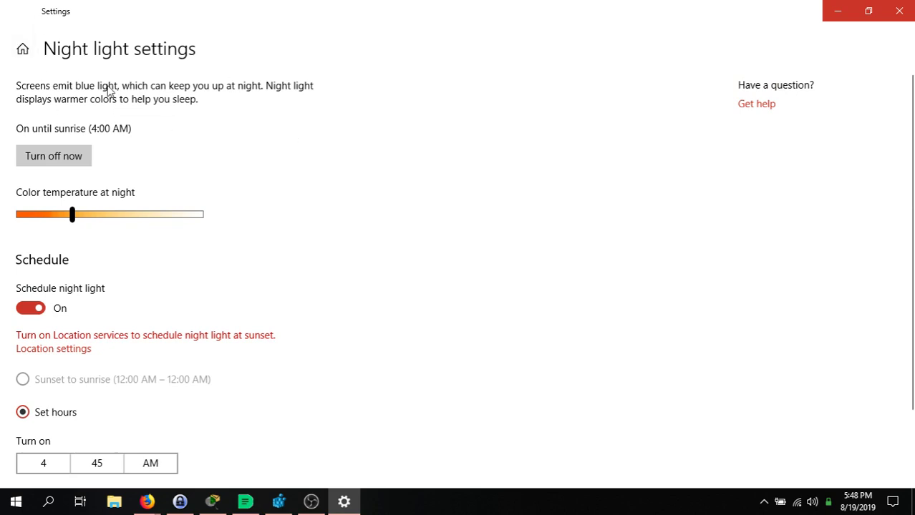
key(alt+Left)
scroll(477, 302, down, 3)
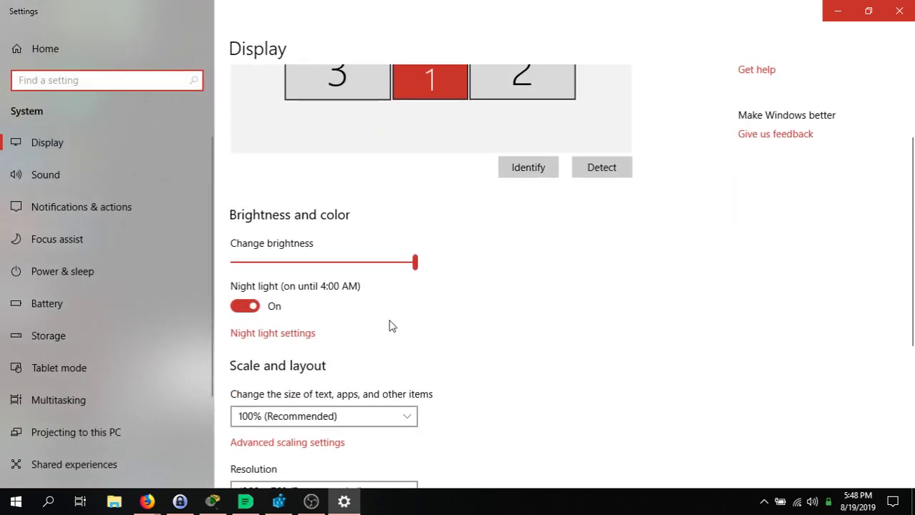
scroll(510, 327, down, 3)
scroll(465, 288, up, 3)
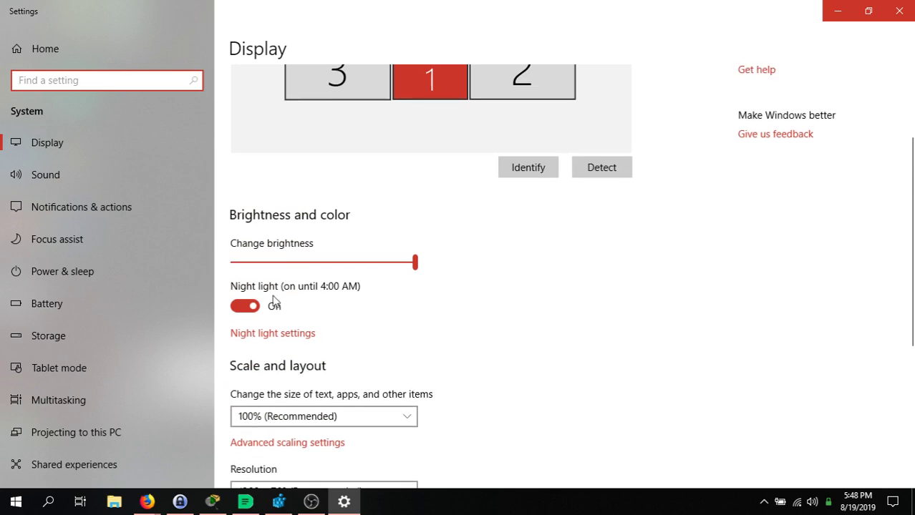